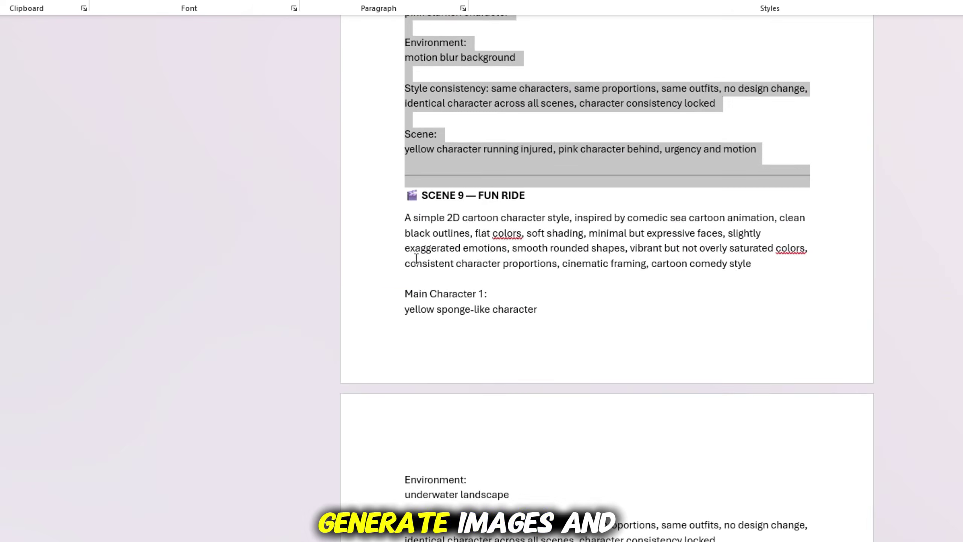
# Select the image prompts for Scene 9 (Fun Ride) and Scene 10 (Realization) in the scene prompts document.
pyautogui.moveTo(721, 437); pyautogui.dragTo(734, 485)
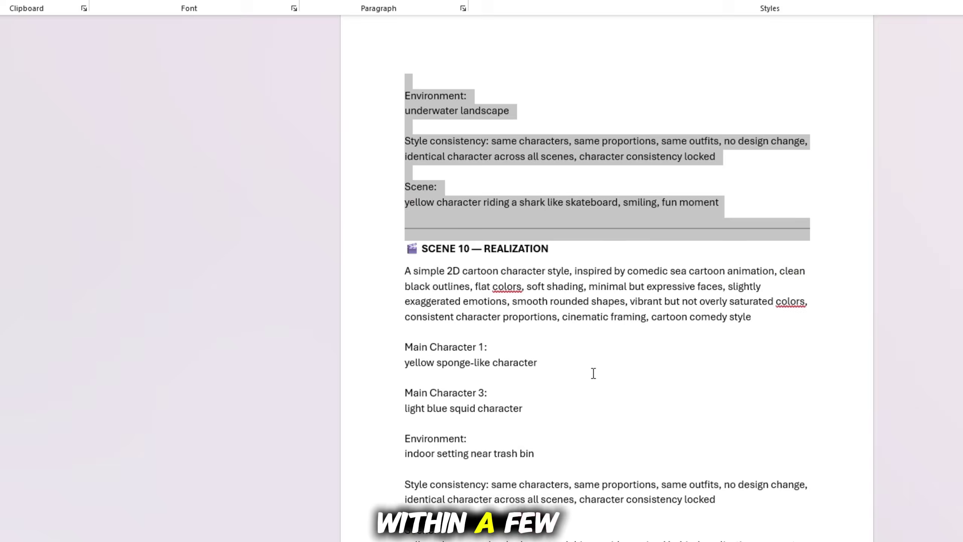
pyautogui.moveTo(404, 289); pyautogui.dragTo(759, 531)
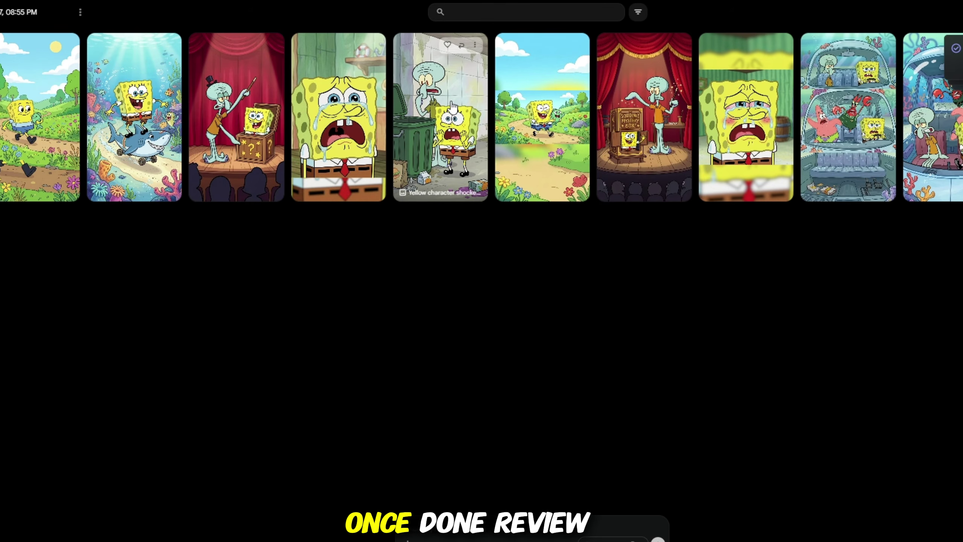
# Review the generated scene images, viewing the one of the shocked yellow character near the trash bin at full size.
pyautogui.click(453, 107)
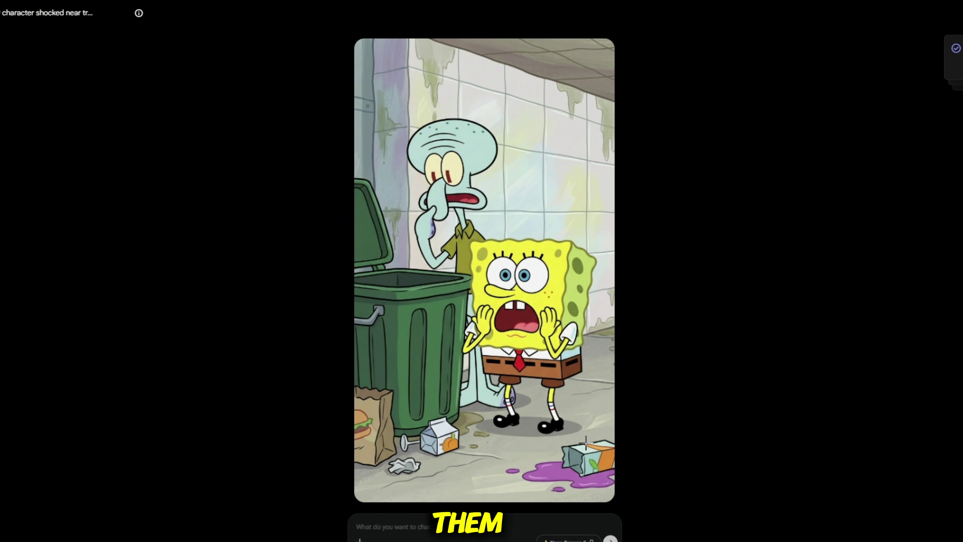
pyautogui.press('Escape')
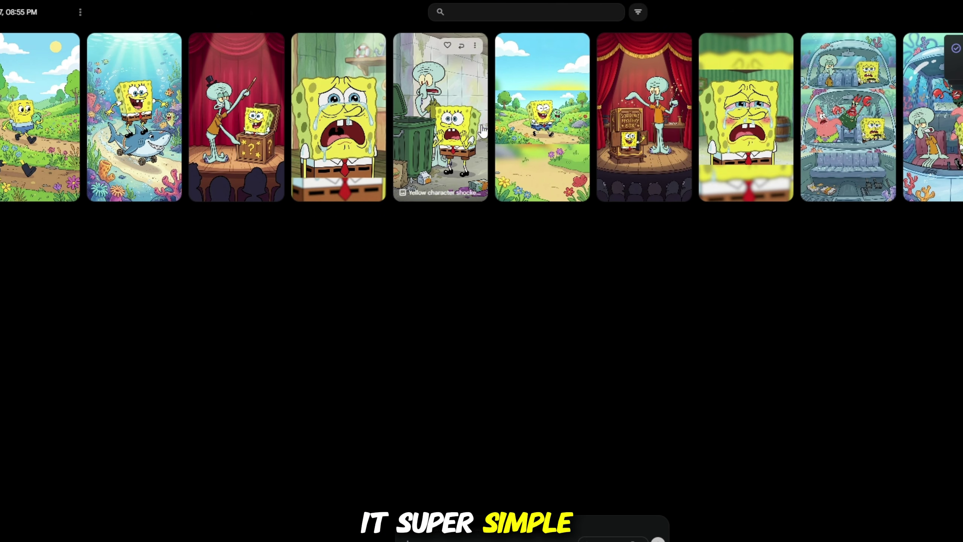
pyautogui.click(542, 114)
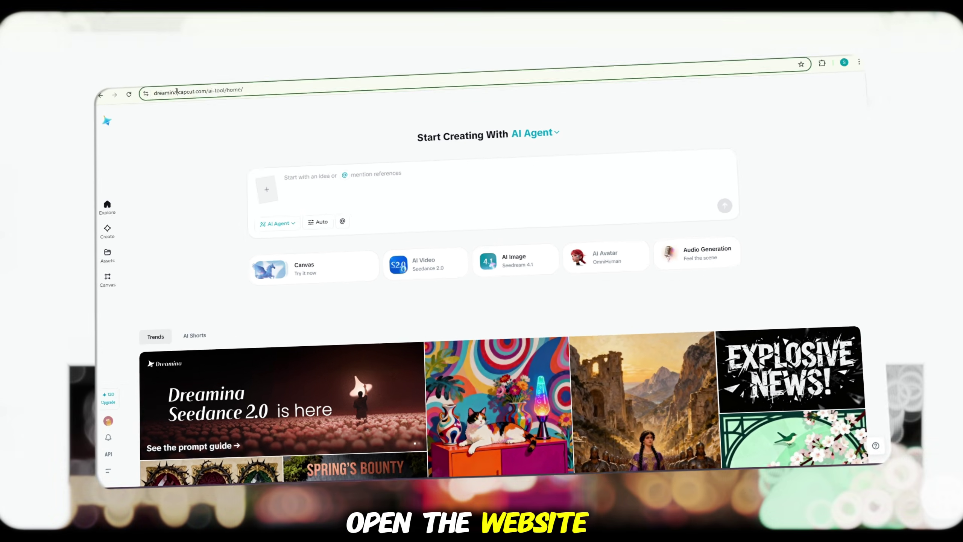
# Examine the Dreamina home page at dreamina.capcut.com/ai-tool/home, including its address and the trending gallery.
pyautogui.click(108, 37)
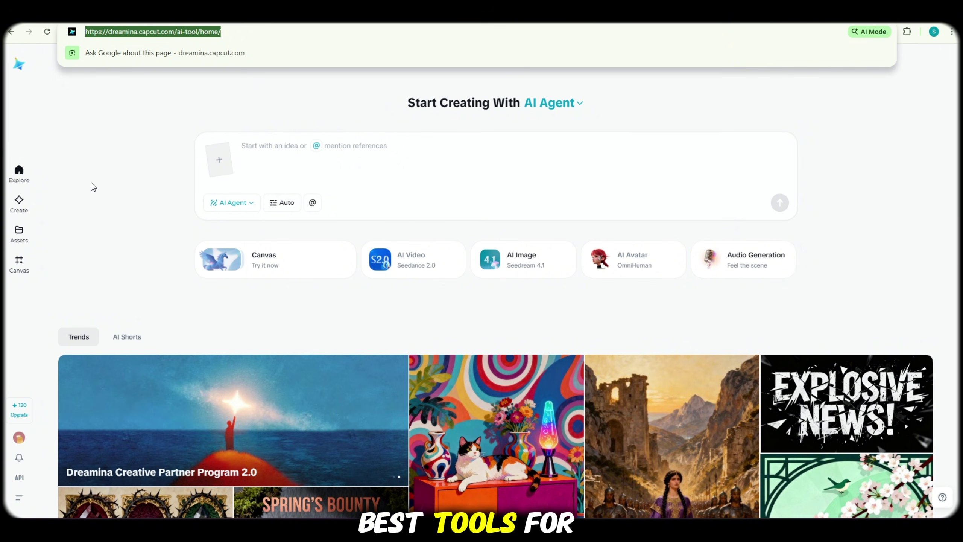
pyautogui.click(76, 142)
pyautogui.moveTo(24, 412)
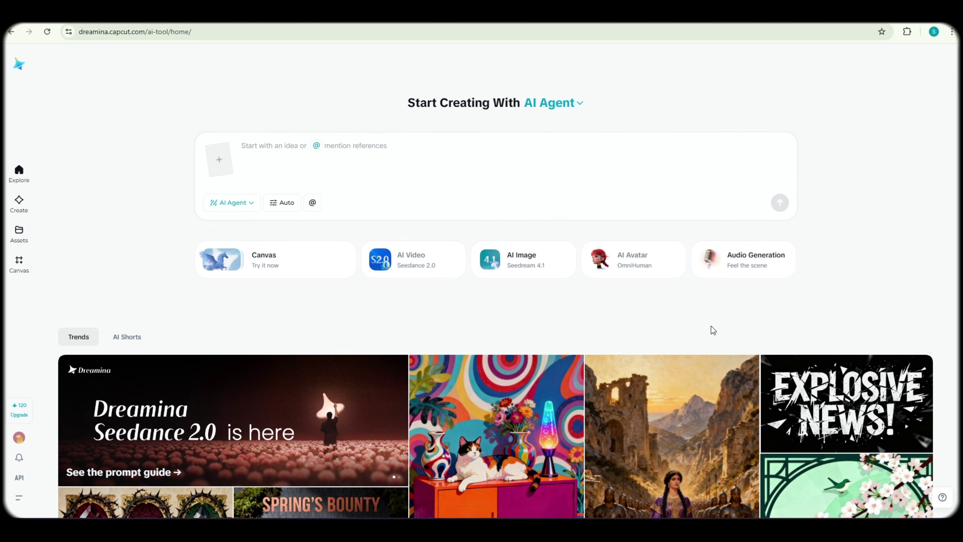
pyautogui.scroll(-15, 714, 330)
pyautogui.scroll(15, 531, 300)
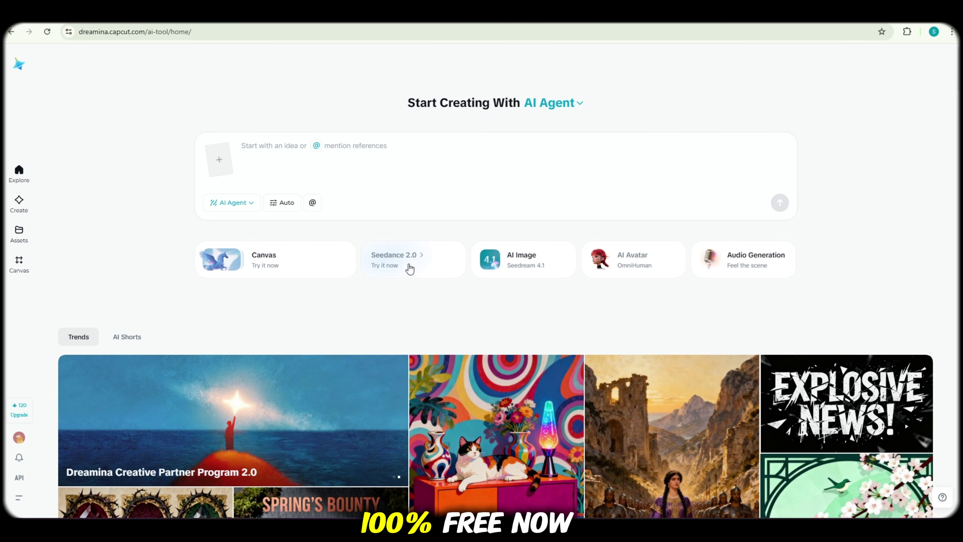
# Check which creation modes are available for the prompt box while keeping AI Agent selected.
pyautogui.click(250, 207)
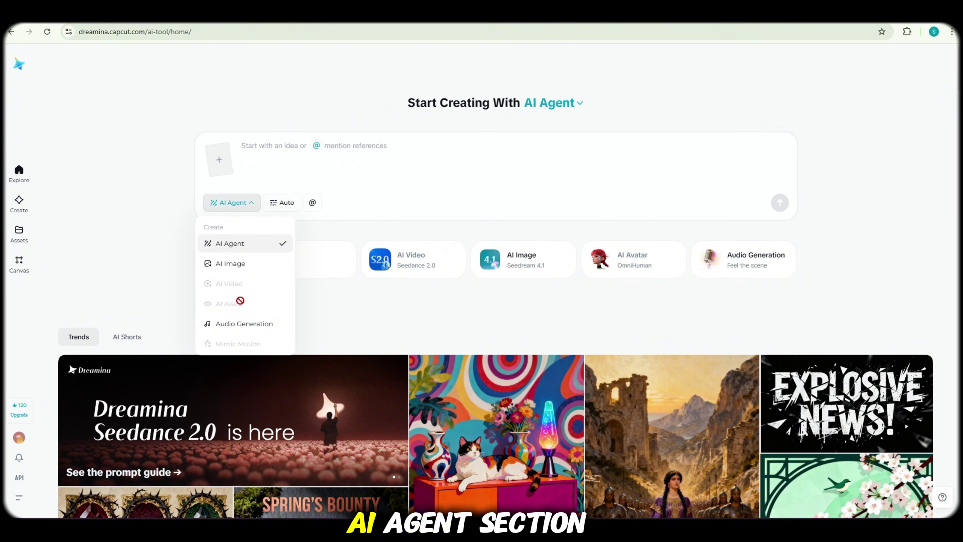
pyautogui.click(220, 246)
pyautogui.click(250, 205)
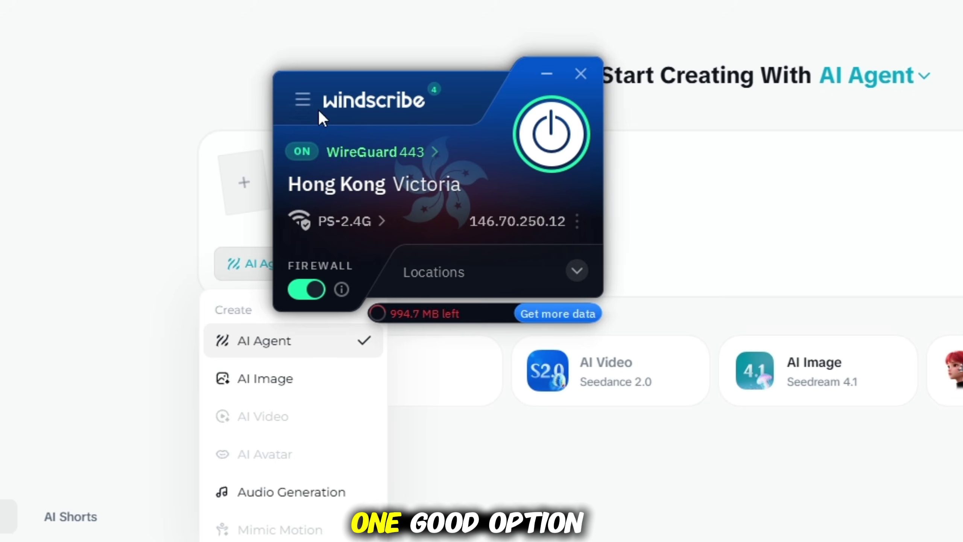
# Minimize the Windscribe VPN window, reload the Dreamina page and switch the creation mode to AI Video.
pyautogui.click(547, 76)
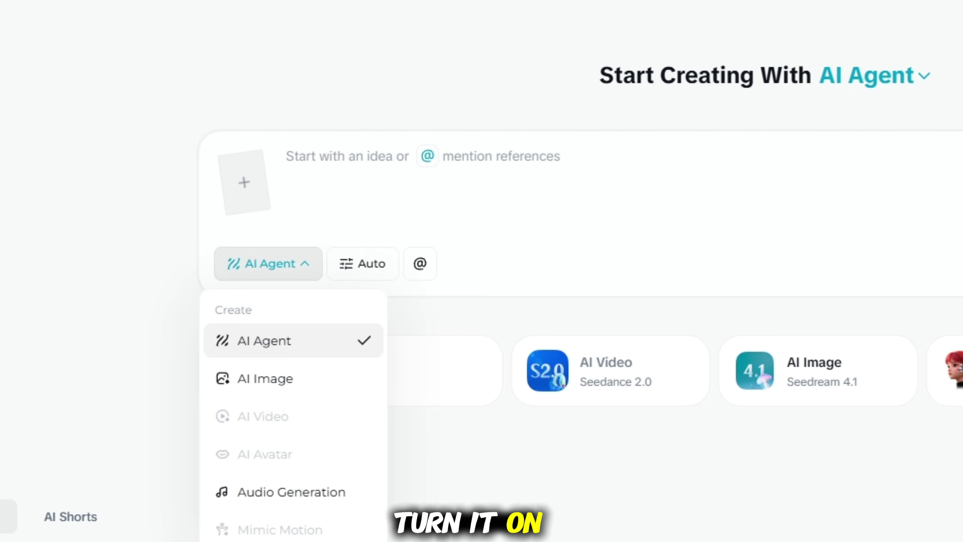
pyautogui.press('F5')
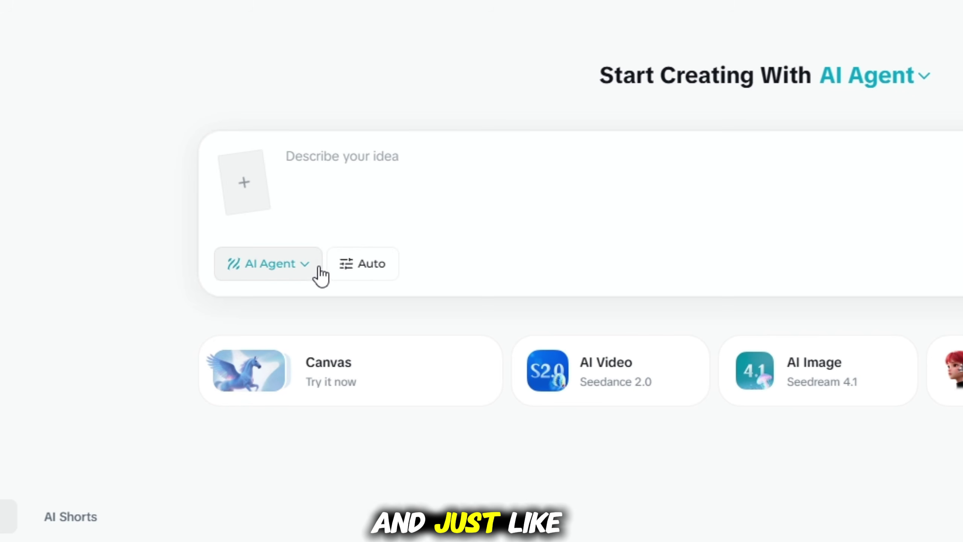
pyautogui.click(311, 271)
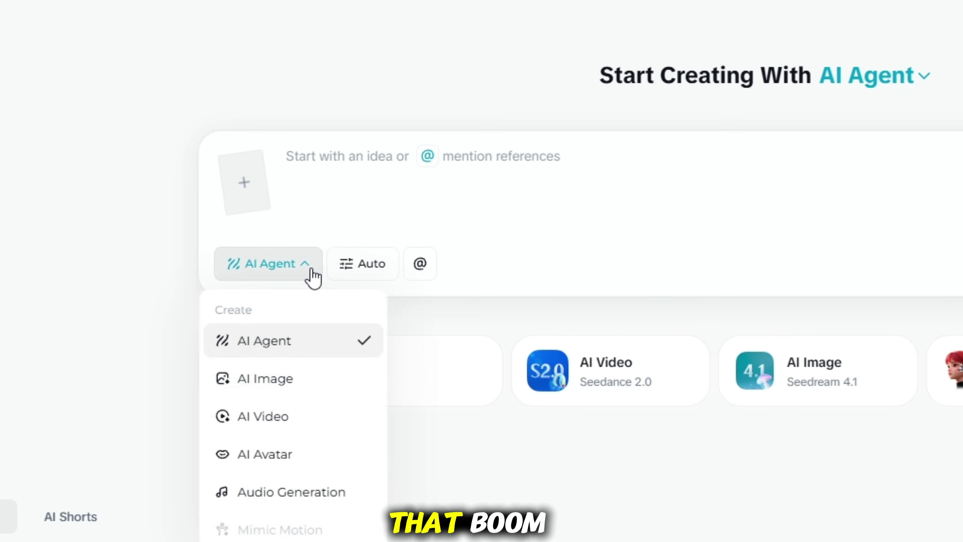
pyautogui.click(281, 421)
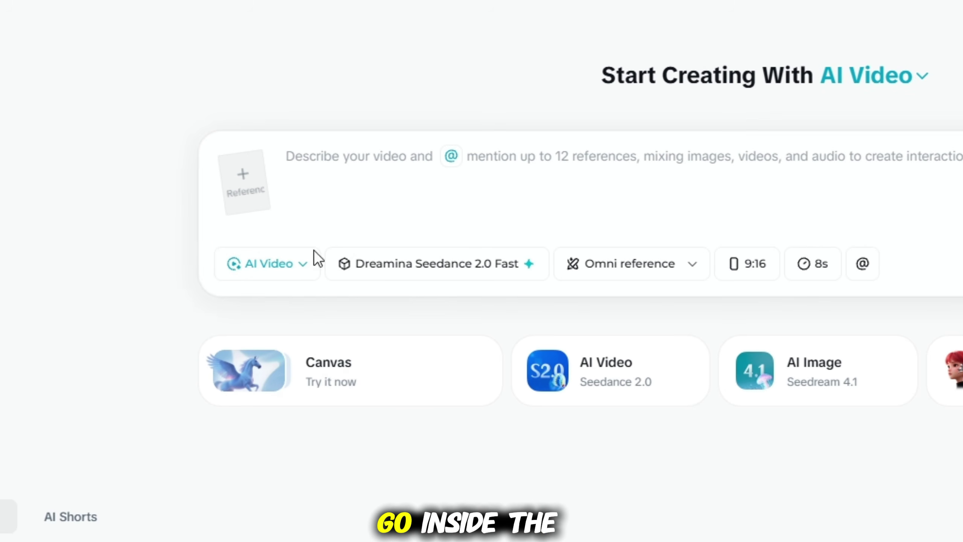
# Upload the picture of the cartoon characters in the underwater car as the video's reference image.
pyautogui.click(538, 273)
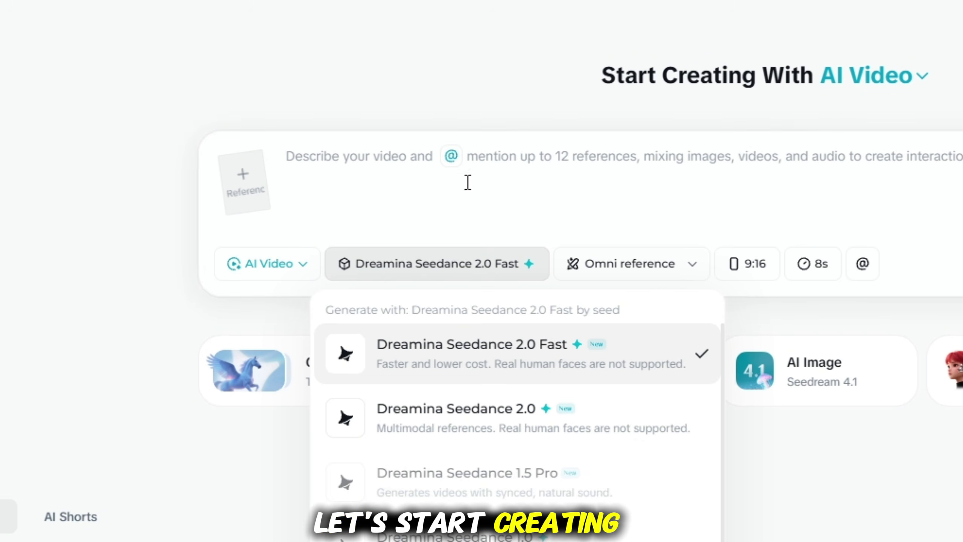
pyautogui.click(409, 189)
pyautogui.click(256, 191)
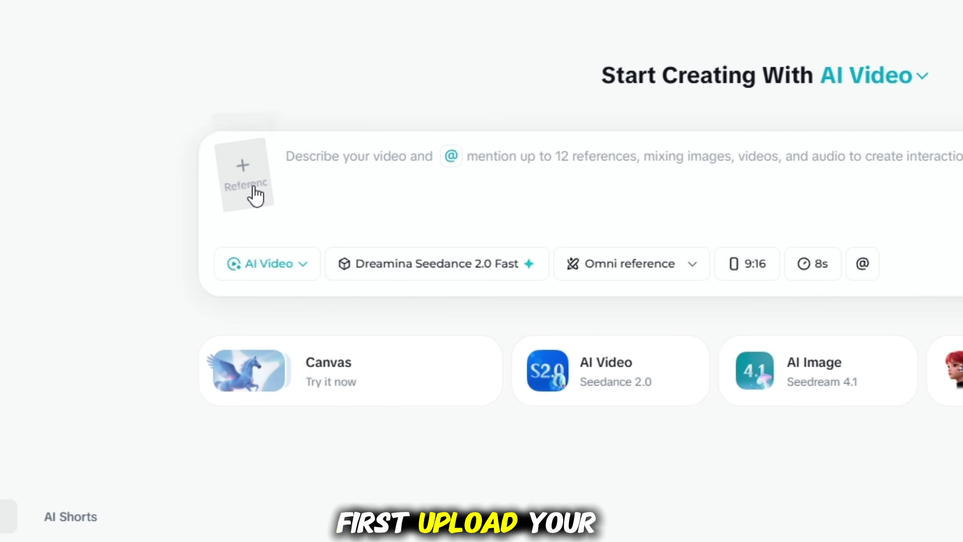
pyautogui.doubleClick(271, 182)
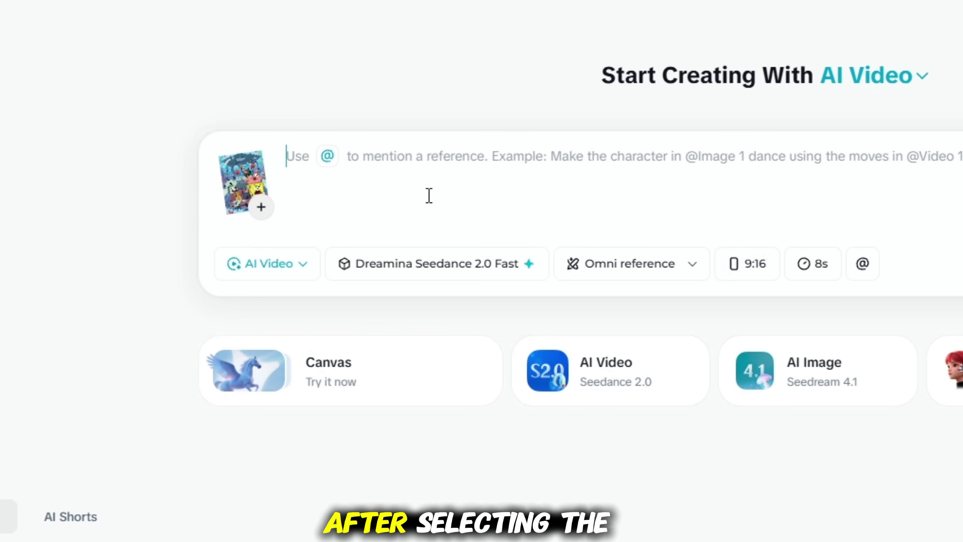
# Change the video's reference mode from Omni reference to First and last frames.
pyautogui.click(496, 262)
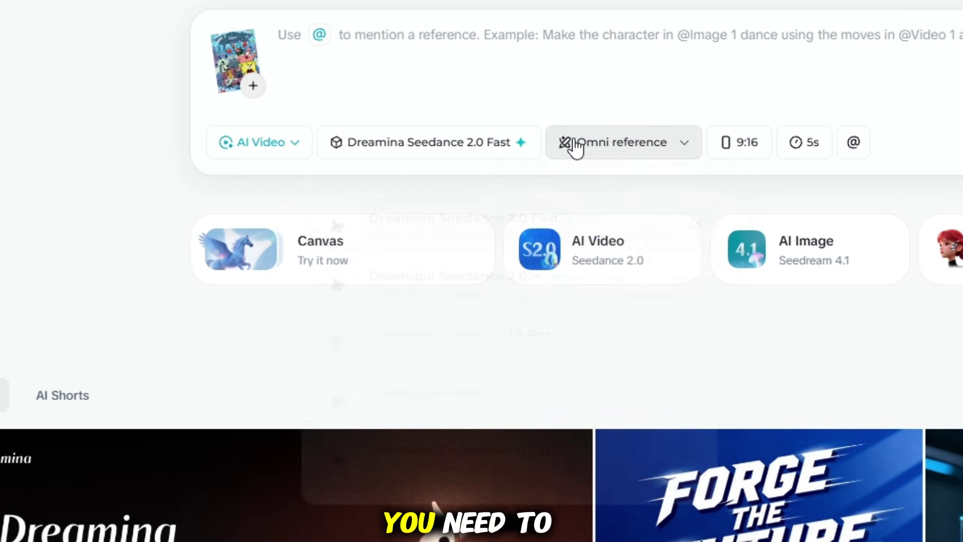
pyautogui.click(575, 147)
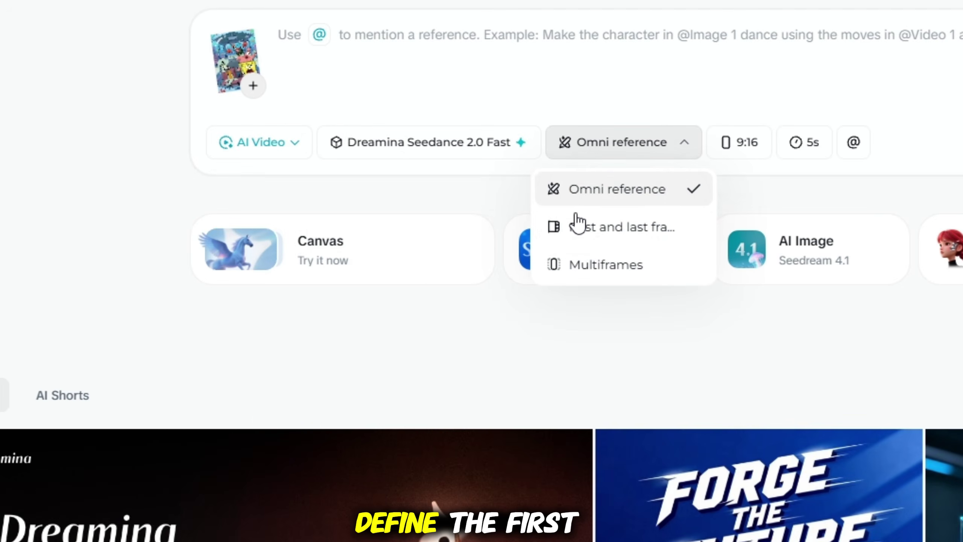
pyautogui.click(602, 239)
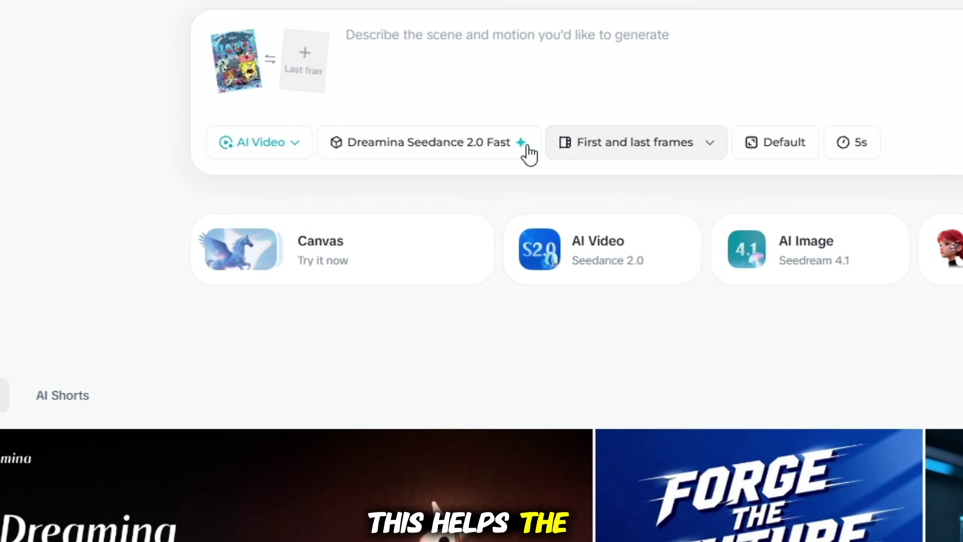
# Set the video model to Dreamina Seedance 1.0 Fast, trying Dreamina Seedance 1.0 for comparison.
pyautogui.click(518, 152)
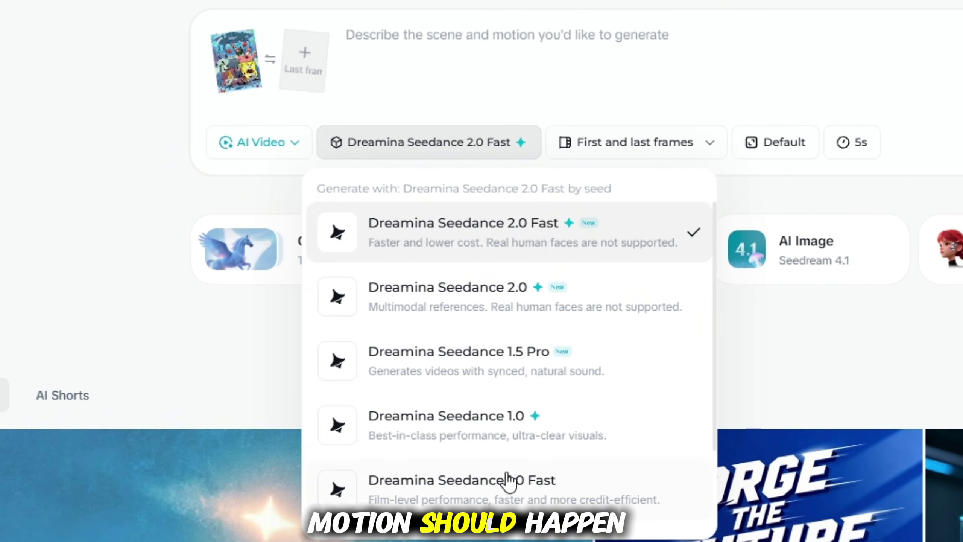
pyautogui.click(481, 502)
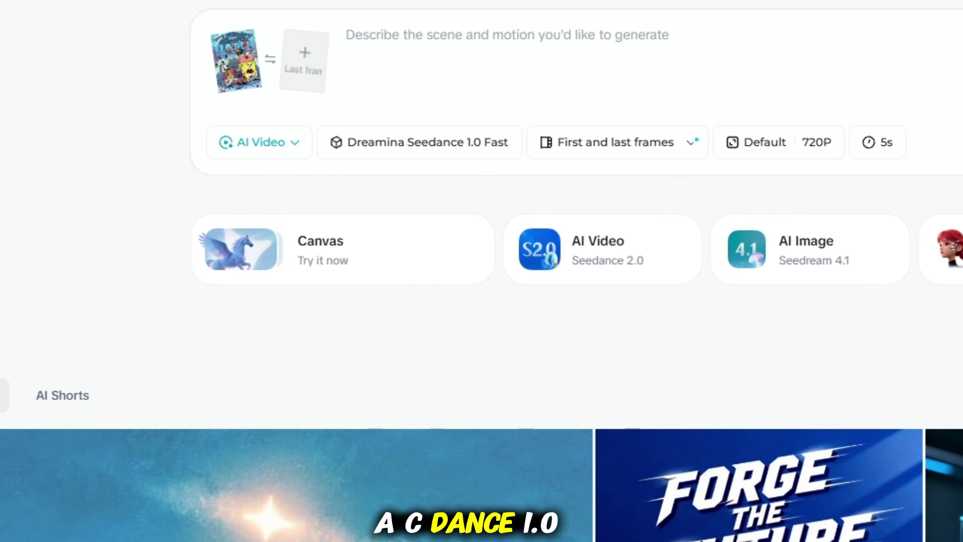
pyautogui.click(488, 153)
pyautogui.click(534, 439)
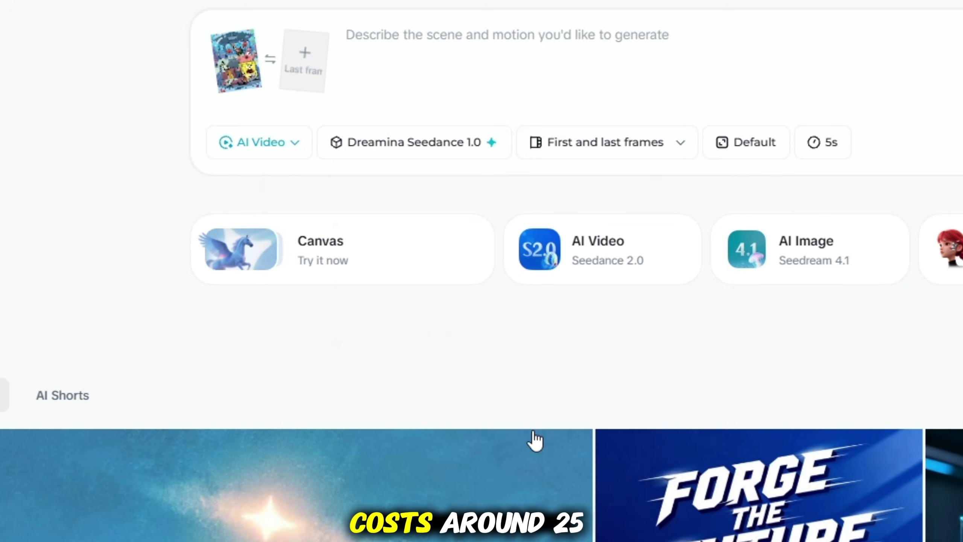
pyautogui.click(492, 151)
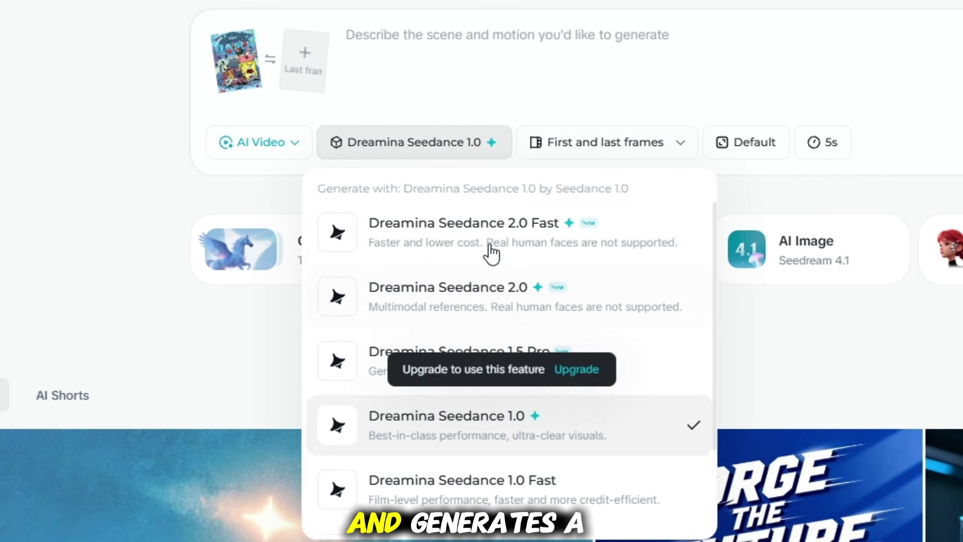
pyautogui.click(503, 507)
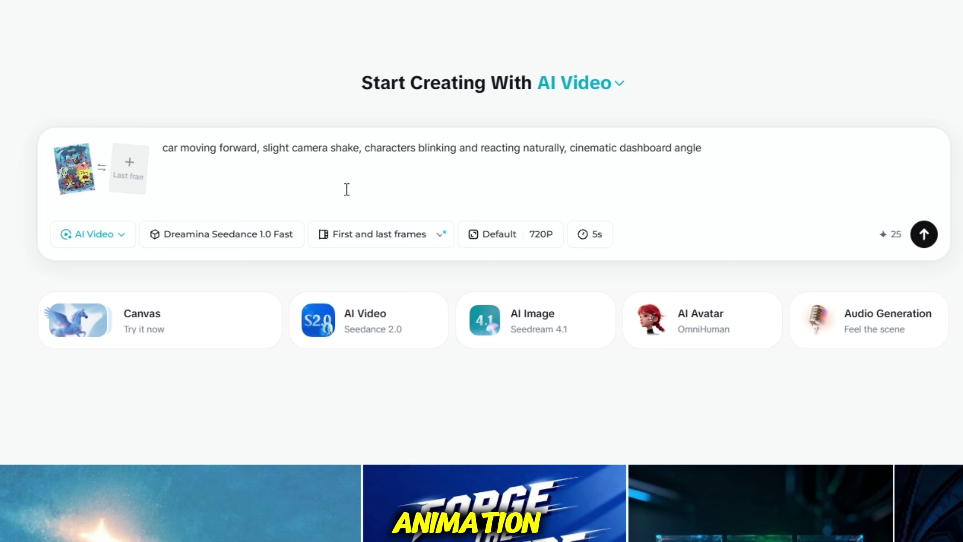
# Generate the video from "car moving forward, slight camera shake, characters blinking and reacting naturally, cinematic dashboard angle" and download it.
pyautogui.click(924, 234)
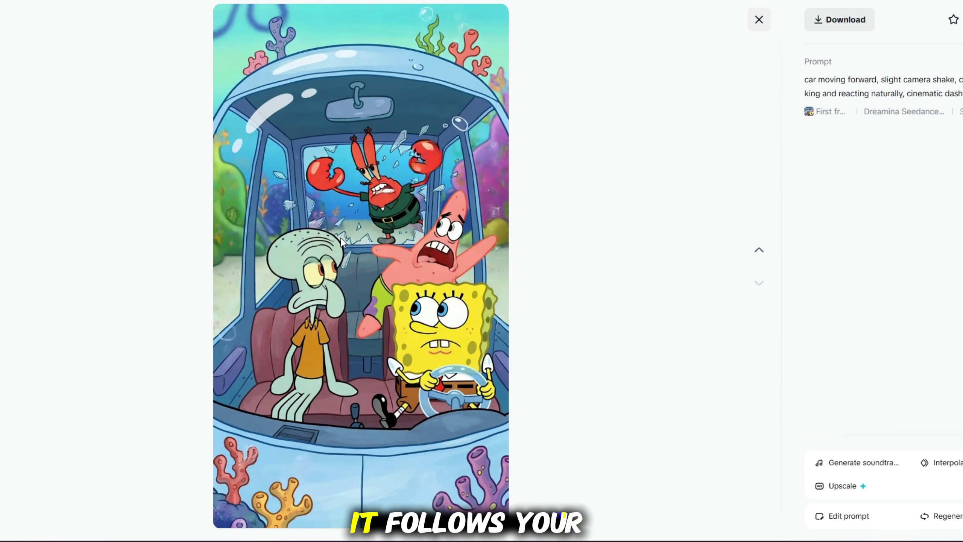
pyautogui.click(844, 20)
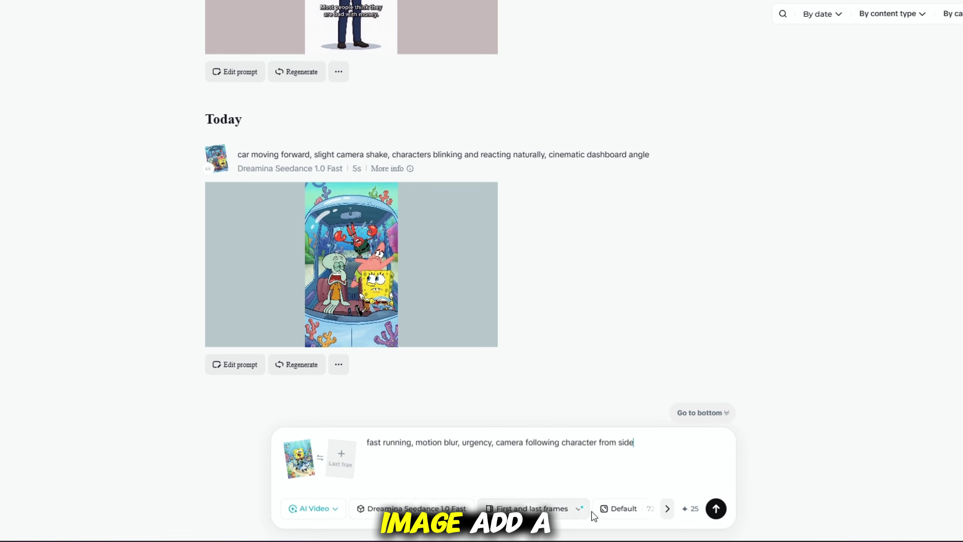
# Generate the shark ride video from "fast running, motion blur, urgency, camera following character from side" and close its preview.
pyautogui.click(716, 508)
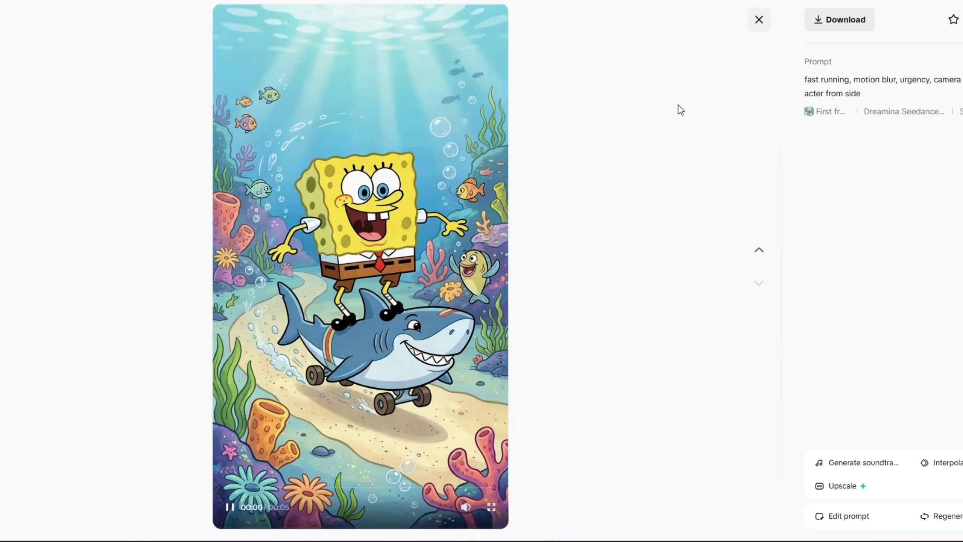
pyautogui.click(758, 21)
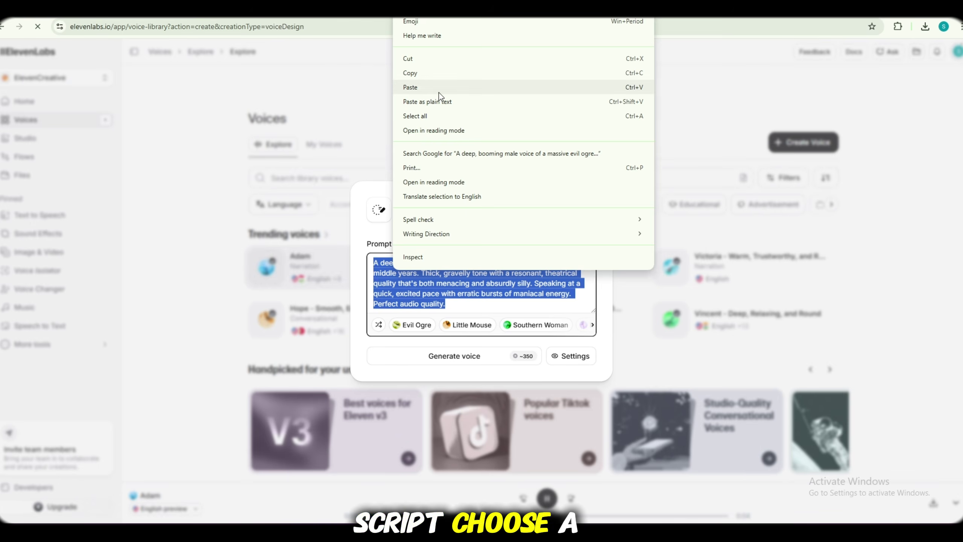
# Generate a voice in ElevenLabs Voice Design from the pasted narration script, with the blank lines between its last sentences removed.
pyautogui.click(439, 92)
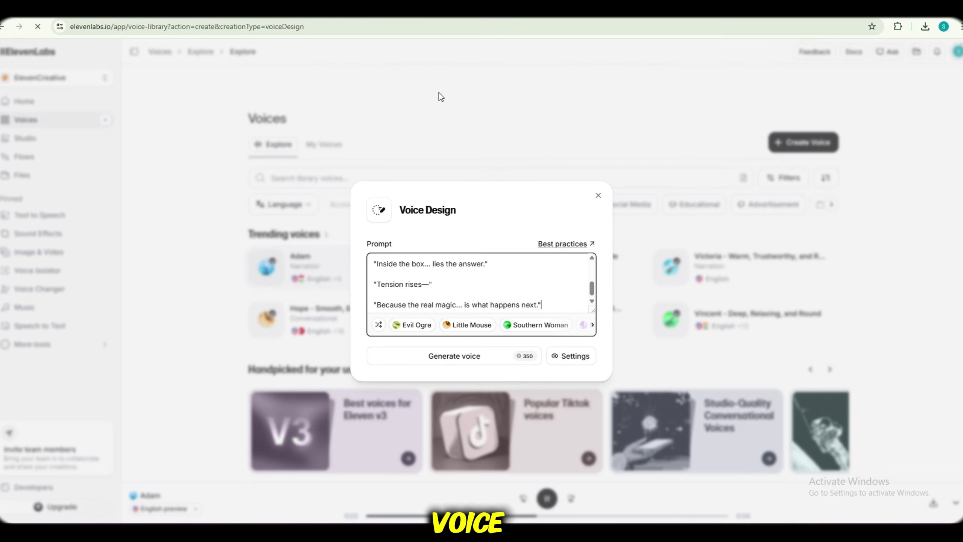
pyautogui.click(384, 292)
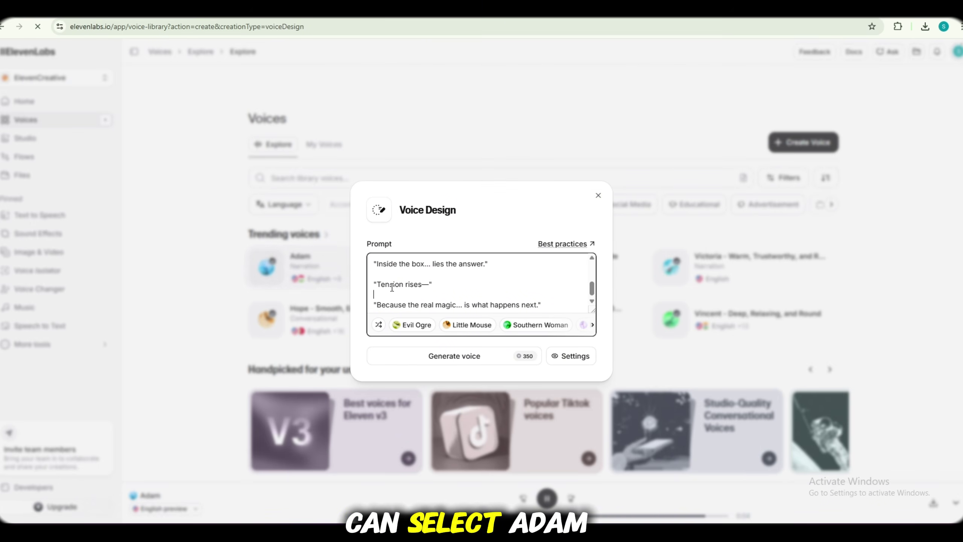
pyautogui.press('BackSpace')
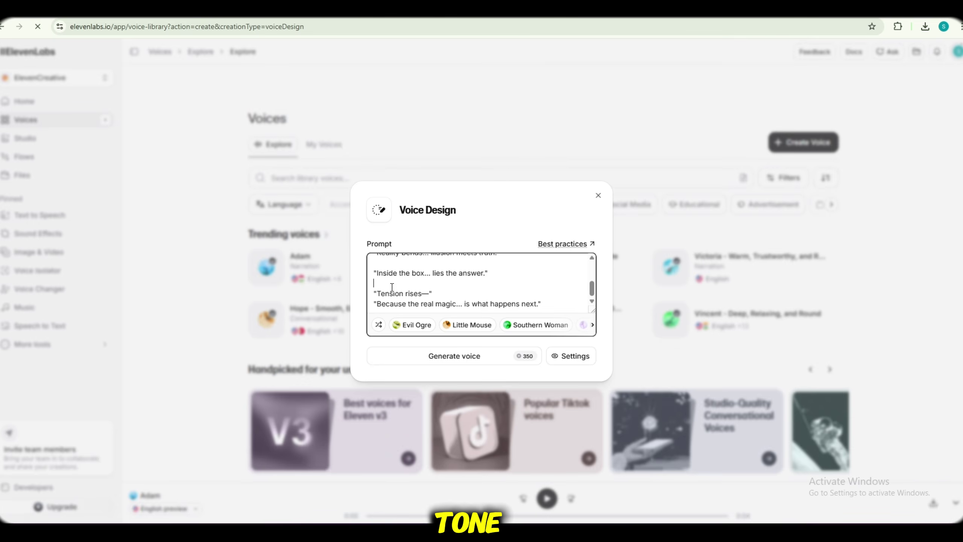
pyautogui.press('Delete')
pyautogui.press('Up')
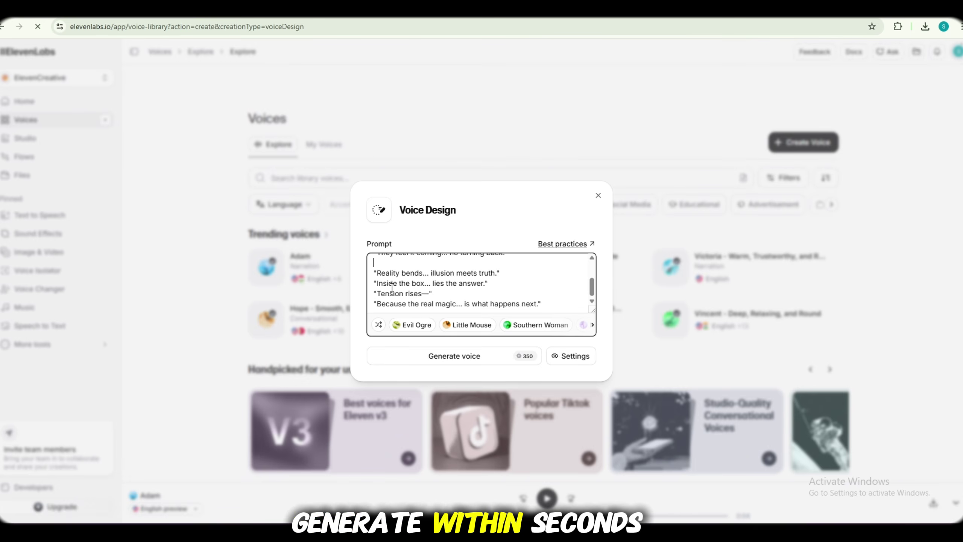
pyautogui.hotkey('ctrl', 'a')
pyautogui.click(527, 355)
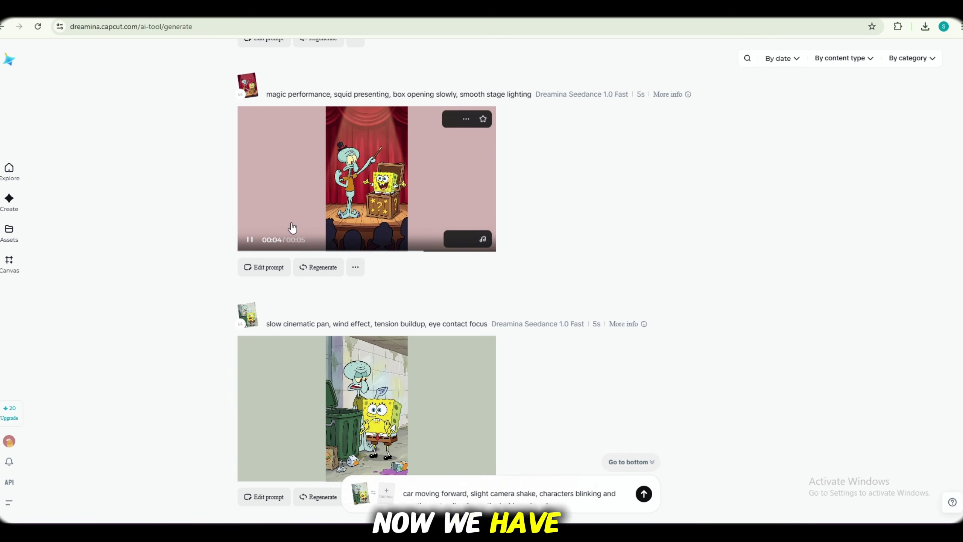
# Review the generated video clips in Dreamina's generation history.
pyautogui.scroll(3, 337, 228)
pyautogui.scroll(6, 390, 235)
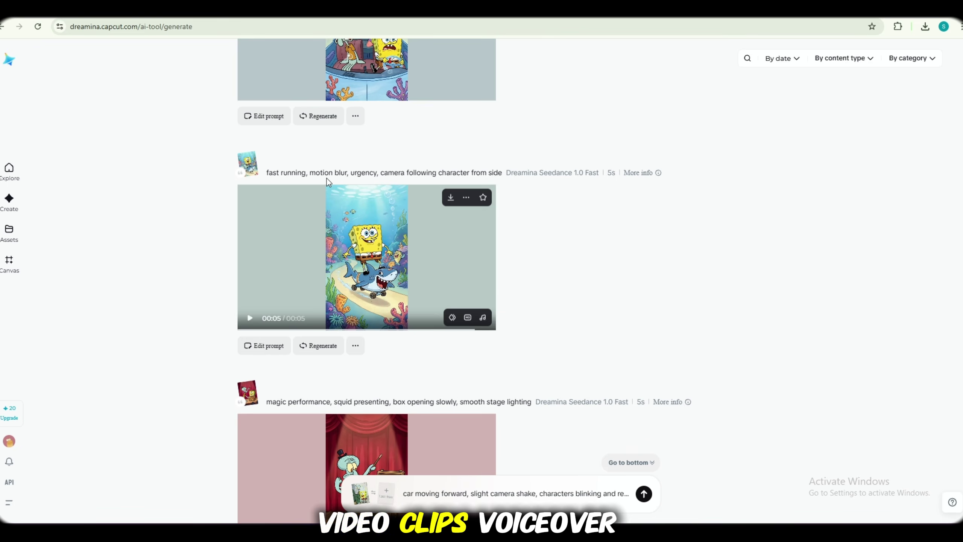
pyautogui.scroll(3, 366, 189)
pyautogui.scroll(-5, 400, 151)
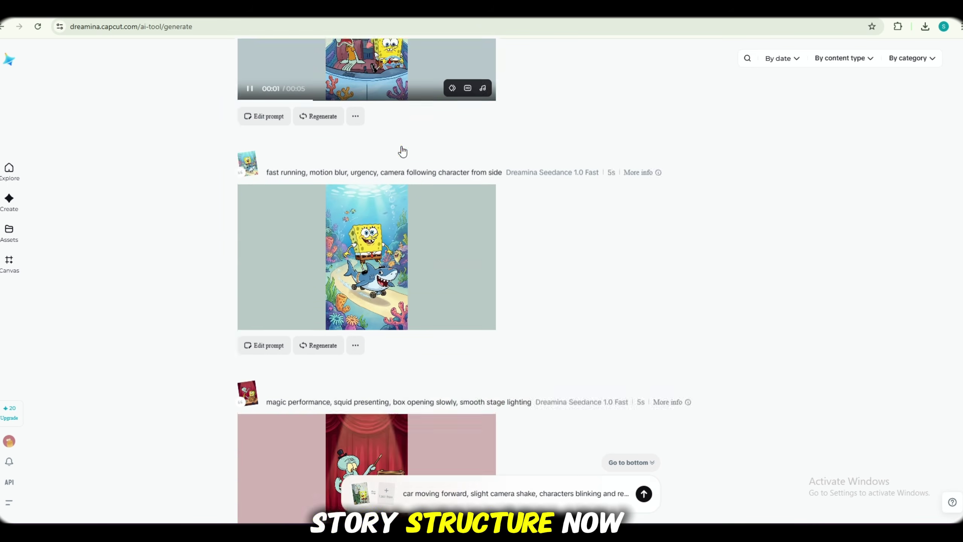
pyautogui.scroll(-1, 379, 281)
pyautogui.scroll(-4, 343, 319)
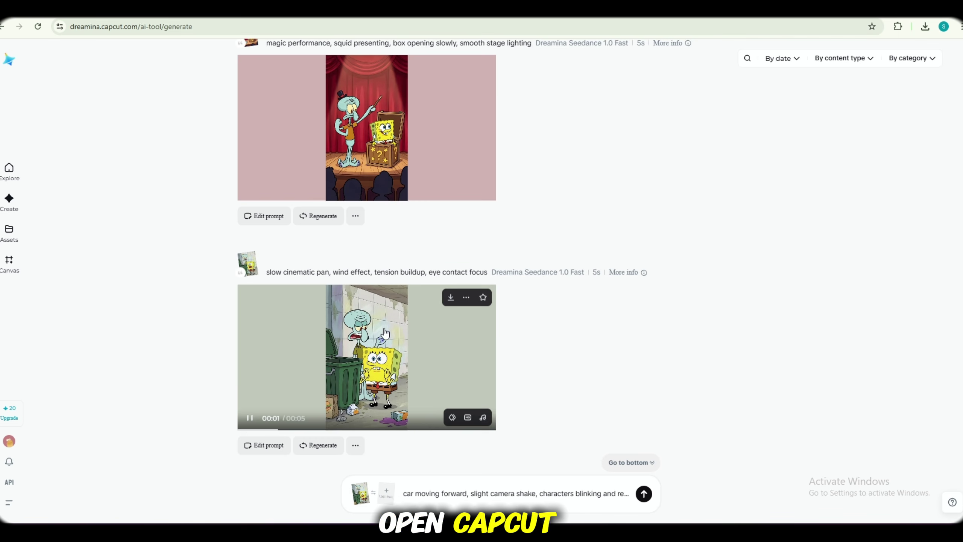
pyautogui.scroll(1, 386, 333)
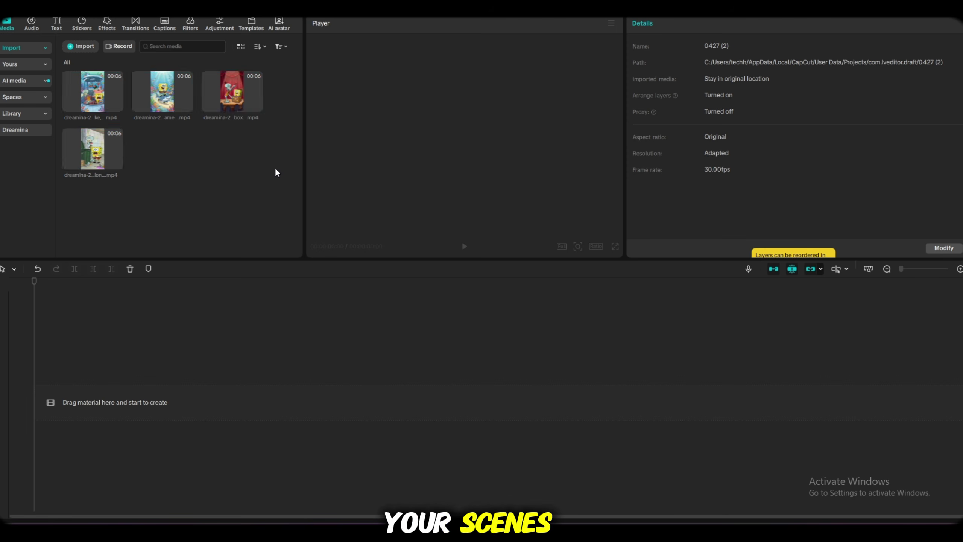
# Switch to CapCut and place the four Dreamina clips on the timeline in sequence, with the Text to Speech narration audio beneath them.
pyautogui.moveTo(277, 172); pyautogui.dragTo(58, 68)
pyautogui.click(144, 133)
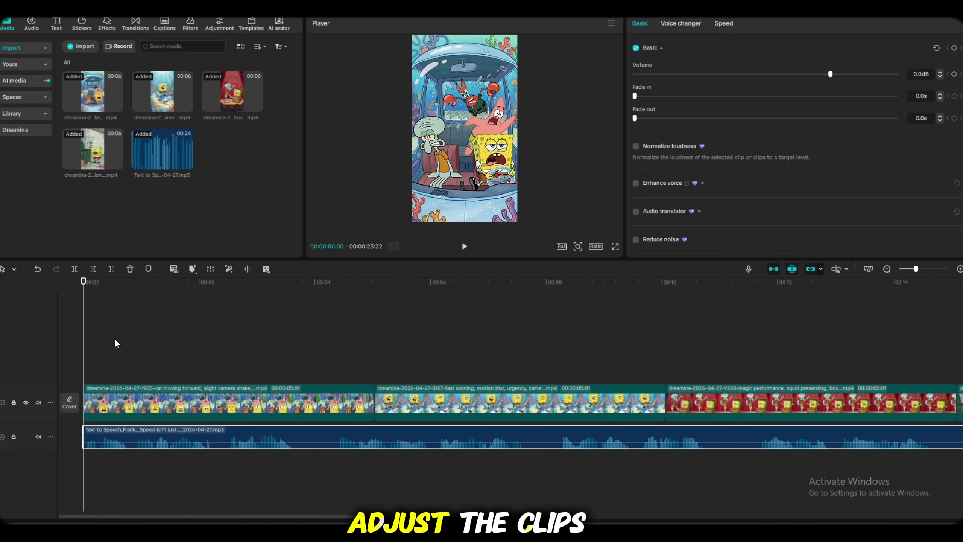
# Split the narration audio at the end of the last video clip and delete the part that runs past it.
pyautogui.click(99, 365)
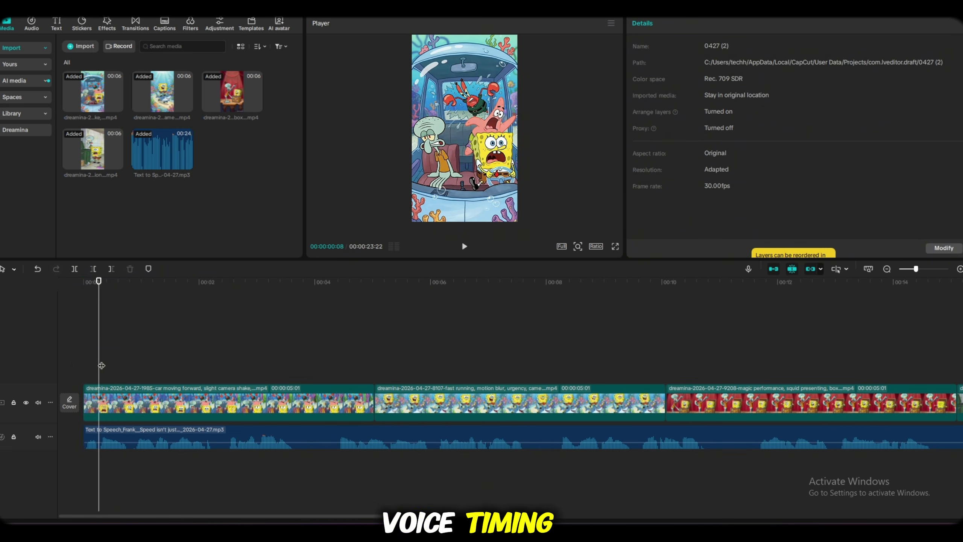
pyautogui.moveTo(102, 365); pyautogui.dragTo(874, 365)
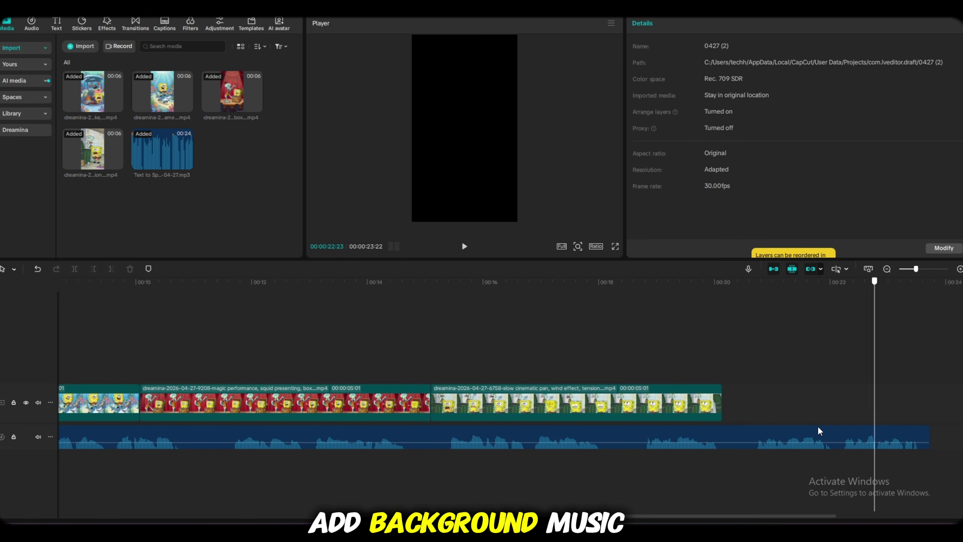
pyautogui.moveTo(819, 431); pyautogui.dragTo(722, 431)
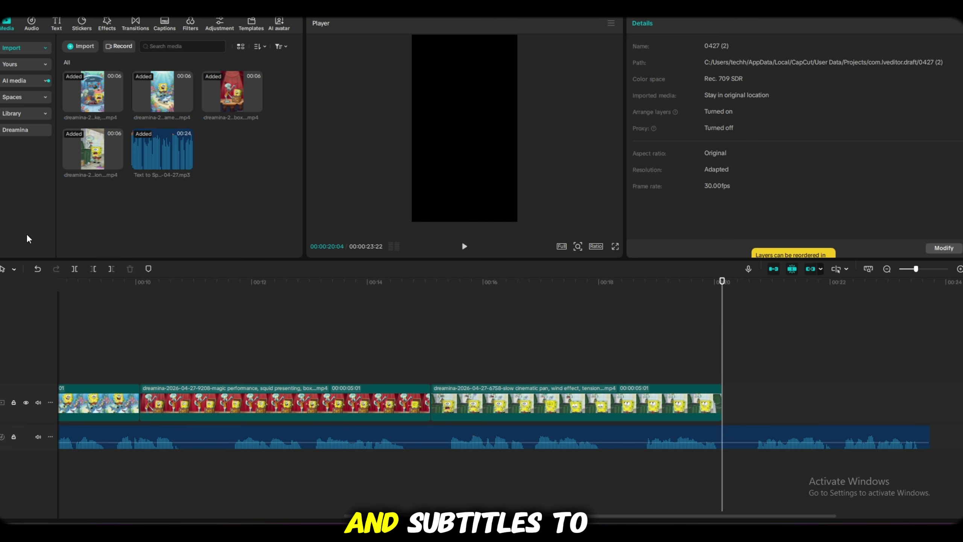
pyautogui.click(75, 269)
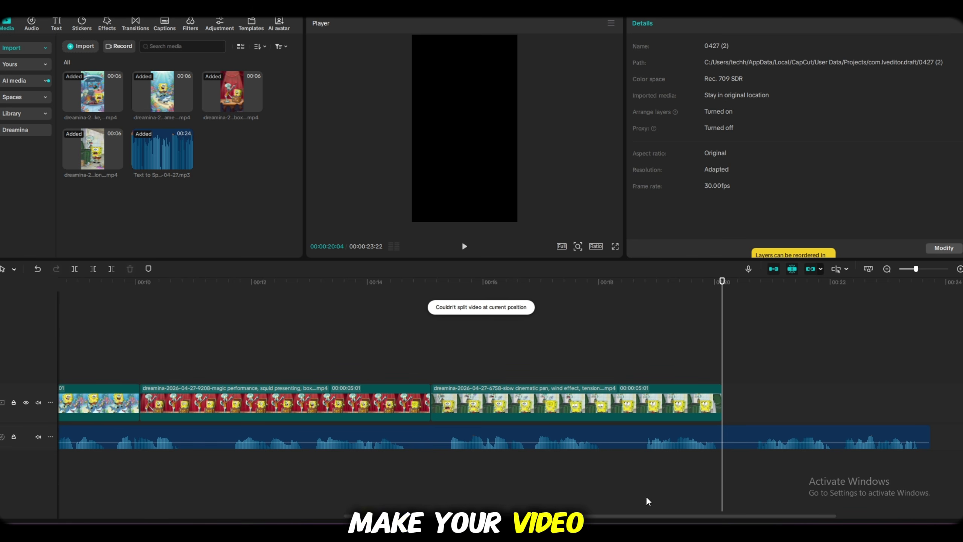
pyautogui.click(630, 437)
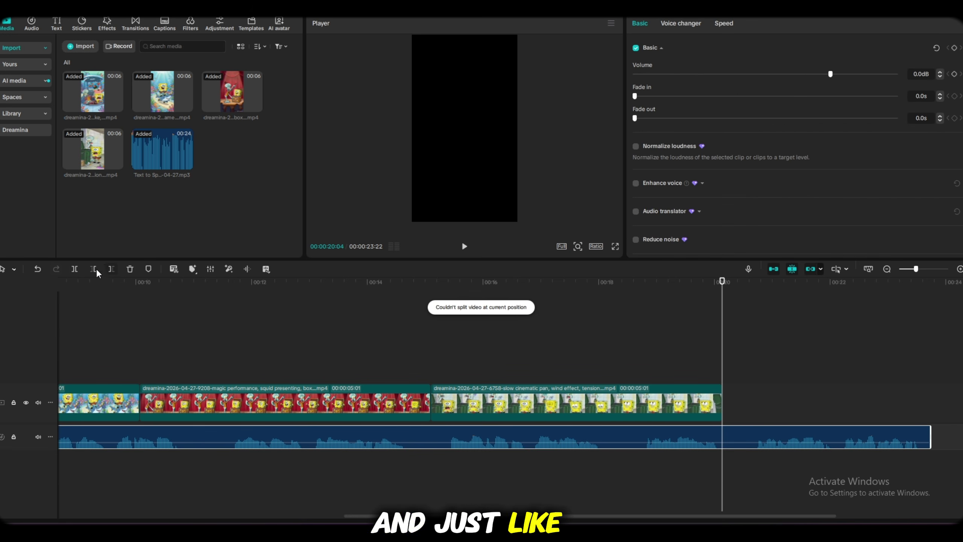
pyautogui.click(76, 269)
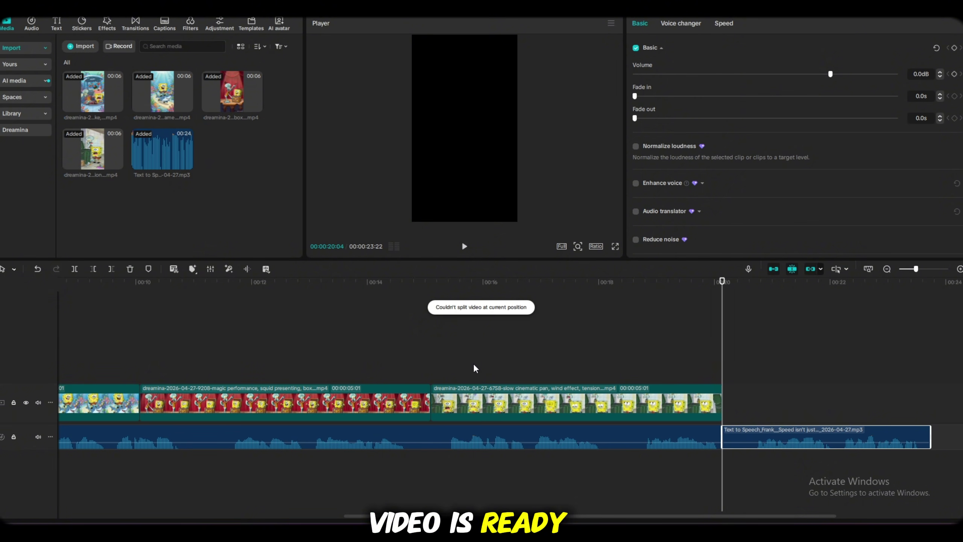
pyautogui.press('Delete')
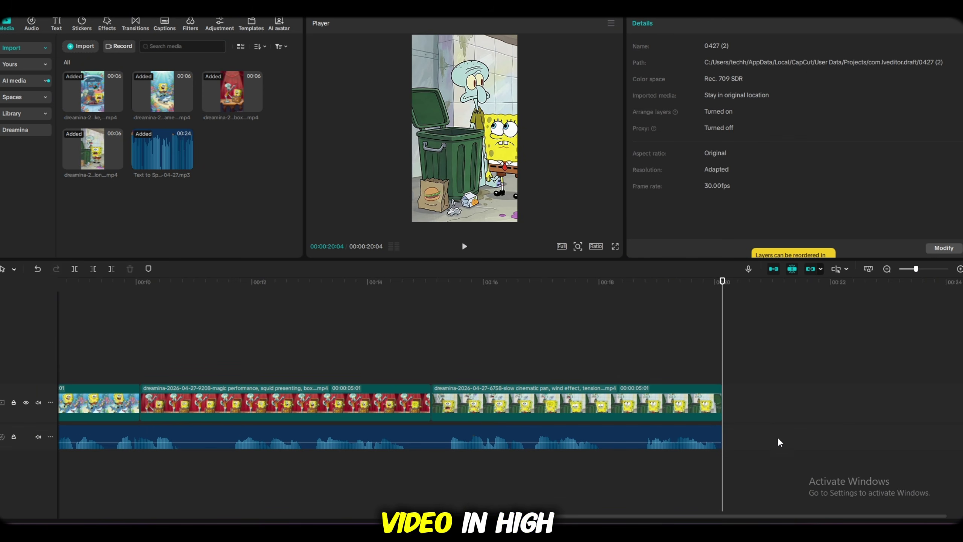
# Export the video as "0427 (2)" in 4K with higher bit rate, H.264, mp4 and 30fps, and dismiss the sharing options without sharing.
pyautogui.hotkey('ctrl', 'e')
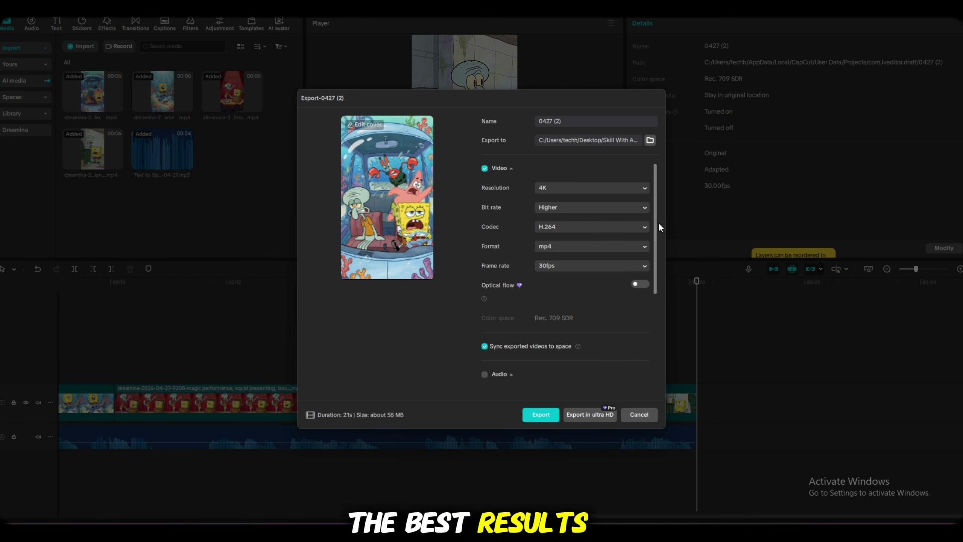
pyautogui.click(541, 414)
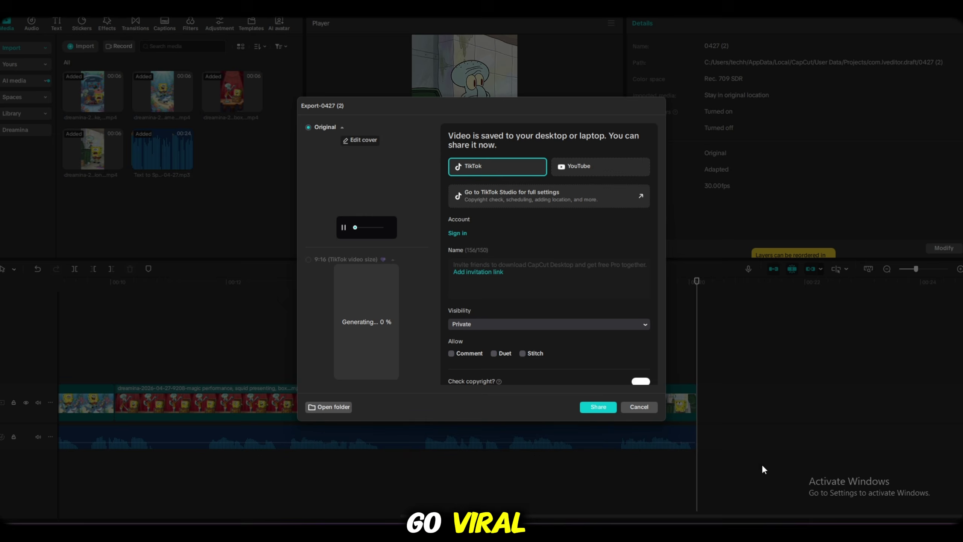
pyautogui.click(646, 408)
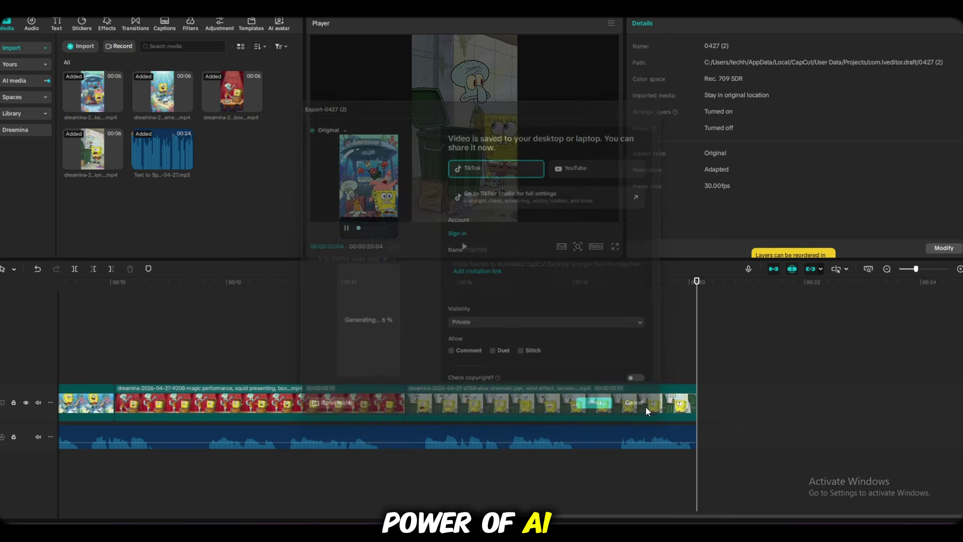